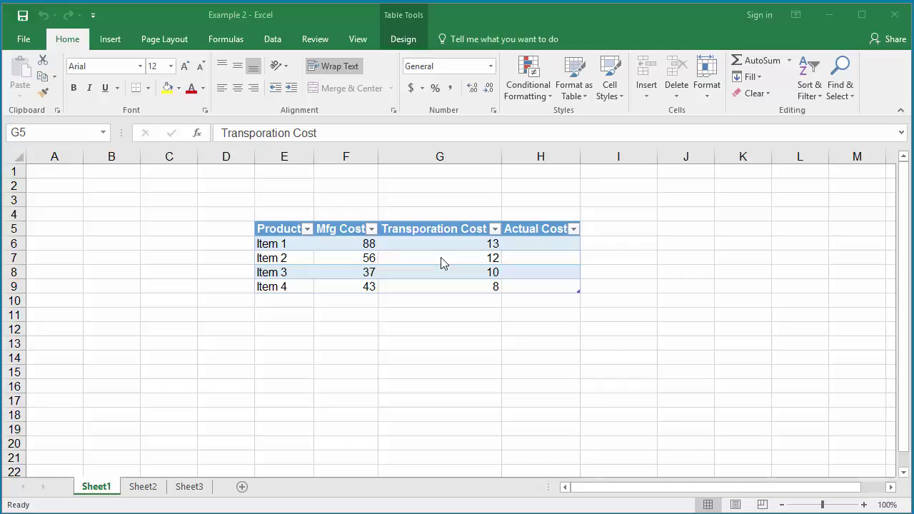
Enter =[@[Mfg Cost]]+[@[Transporation Cost]] in Actual Cost so it fills the column.
click(539, 276)
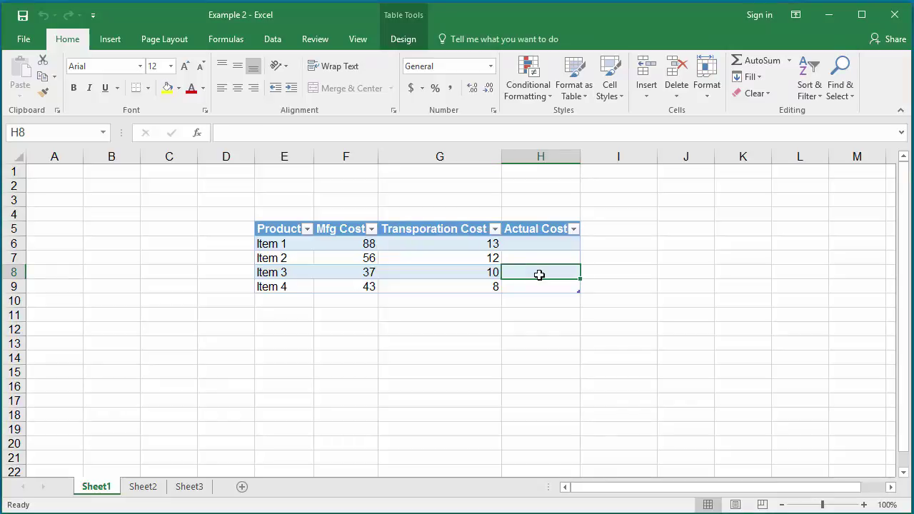
text(=)
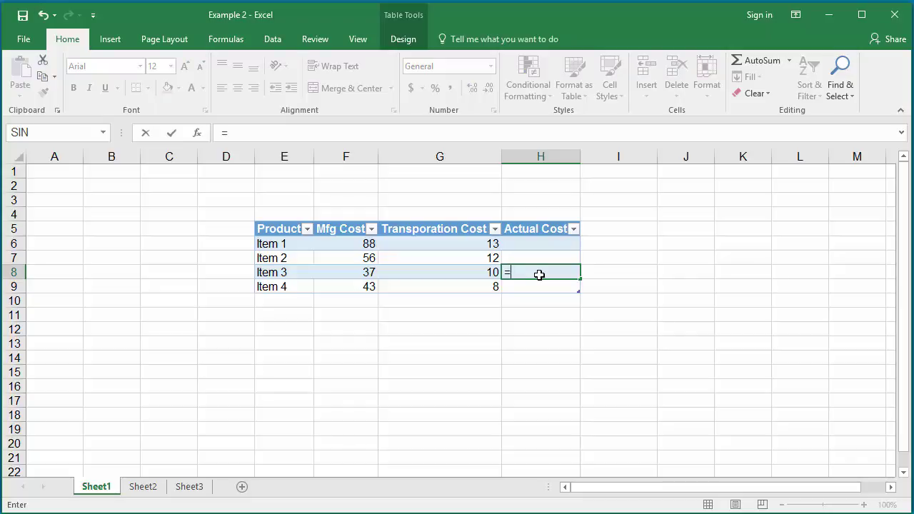
key(Left)
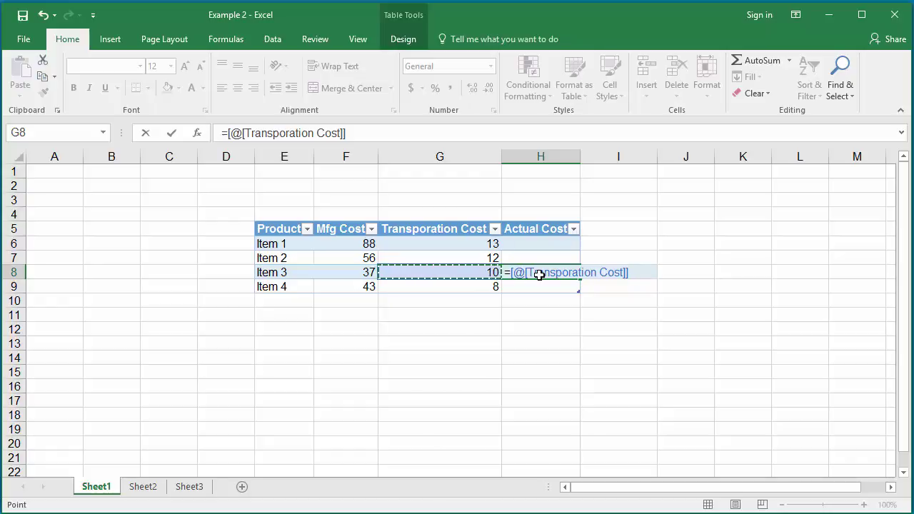
key(Left)
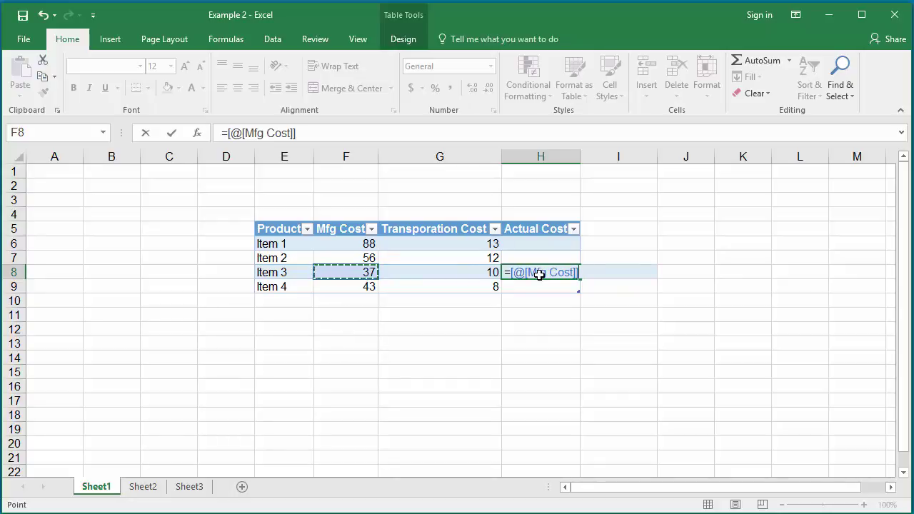
text(+)
key(Left)
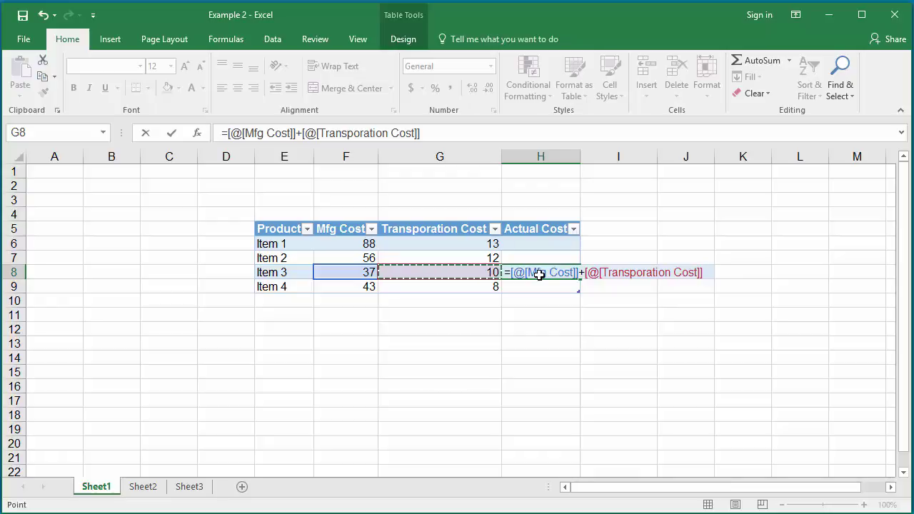
key(Return)
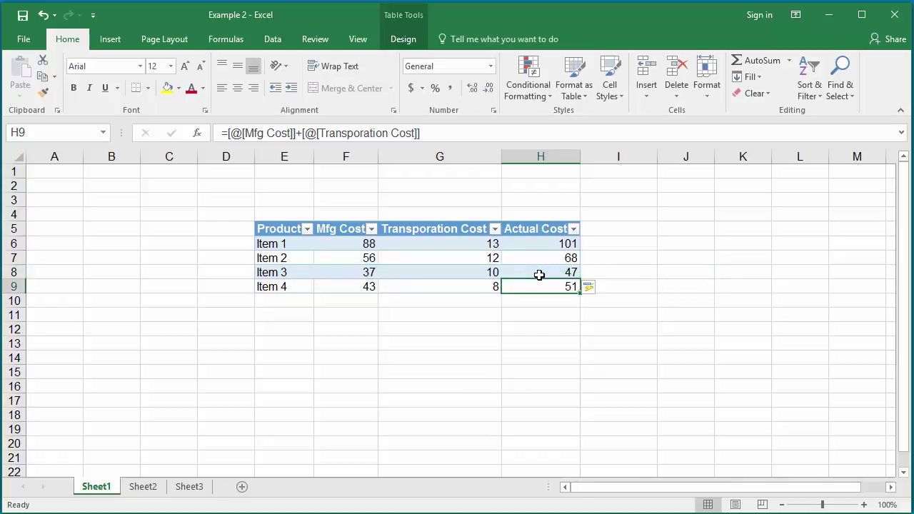
Check the Actual Cost formula in each row, showing 101, 68, 47 and 51.
click(534, 240)
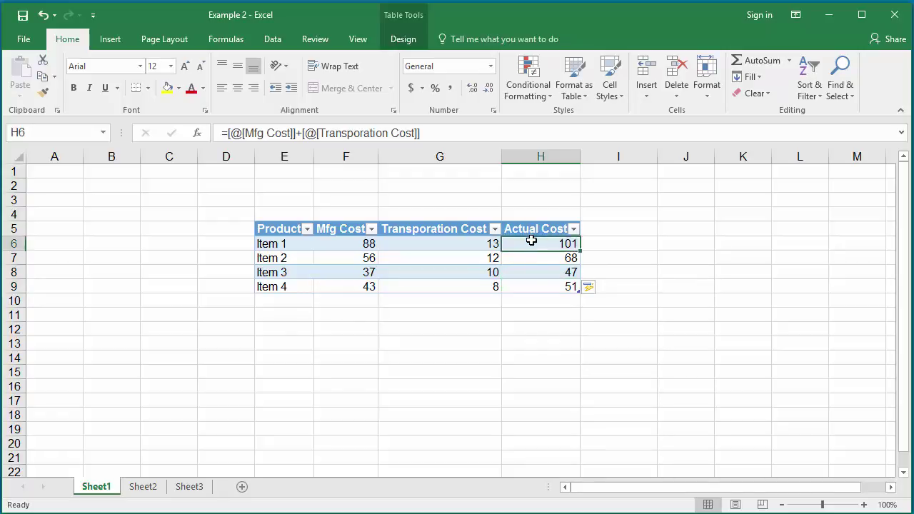
click(544, 262)
click(546, 275)
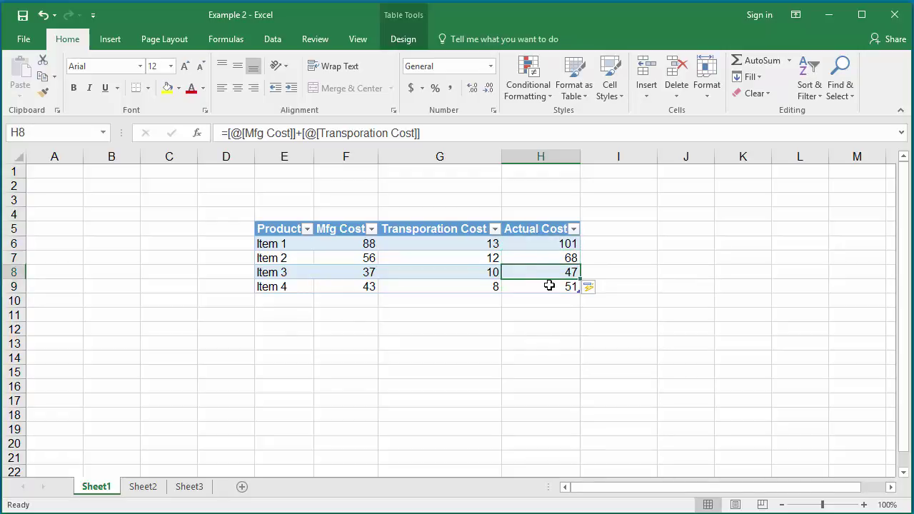
click(549, 285)
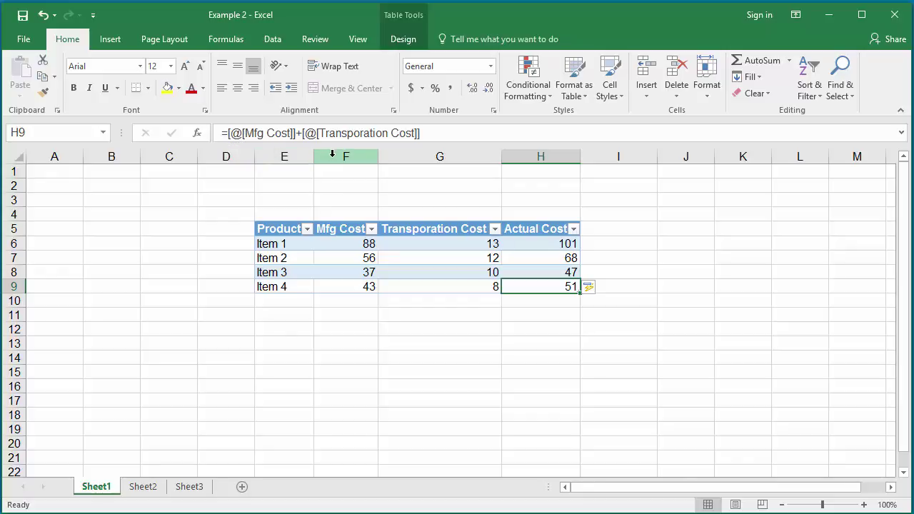
Change the Actual Cost formula's plus sign to a minus in the formula bar.
click(301, 135)
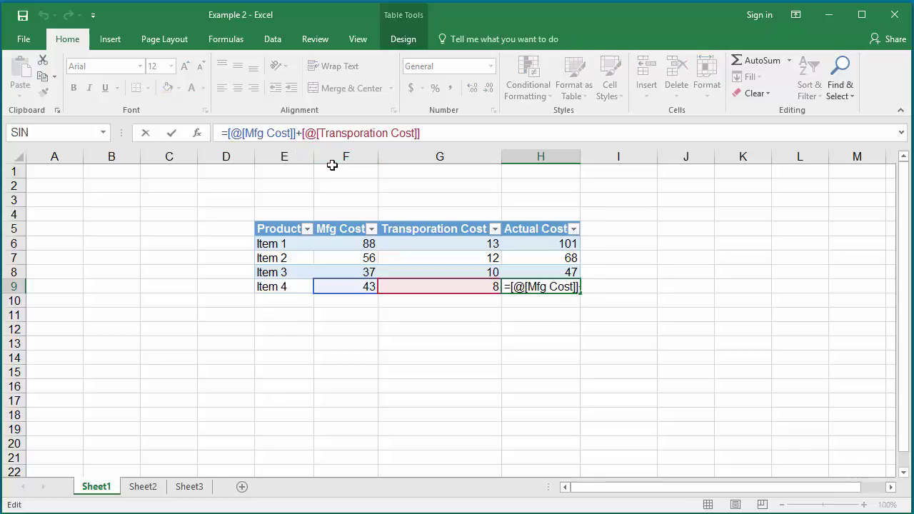
key(BackSpace)
text(-)
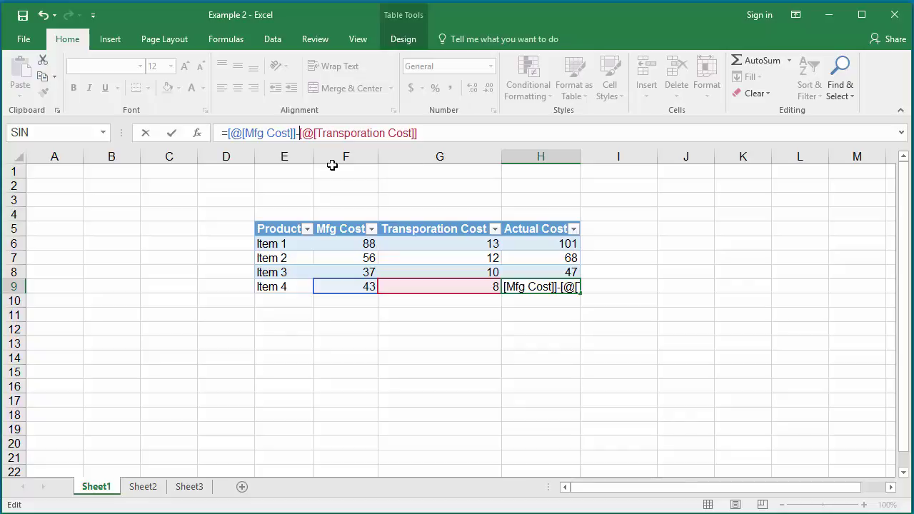
key(Return)
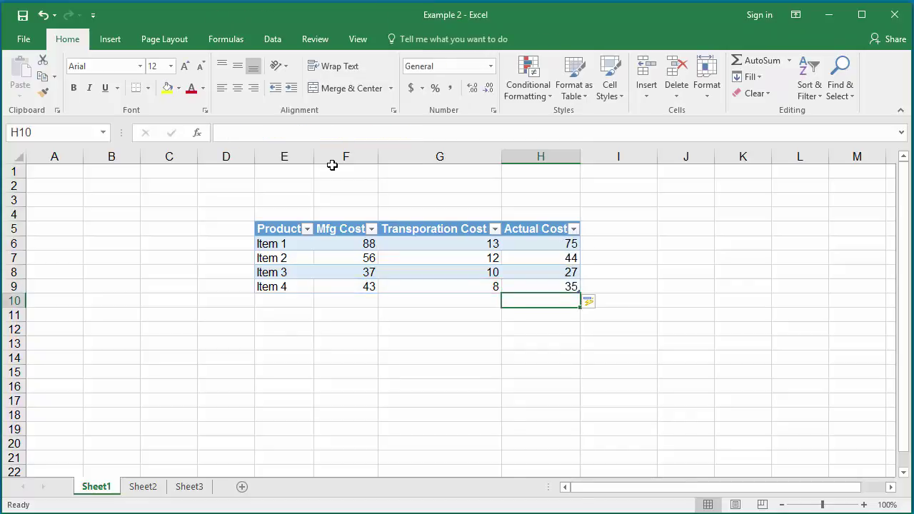
Check the updated Actual Cost values 75, 44, 27 and 35 down the column.
click(555, 247)
click(550, 259)
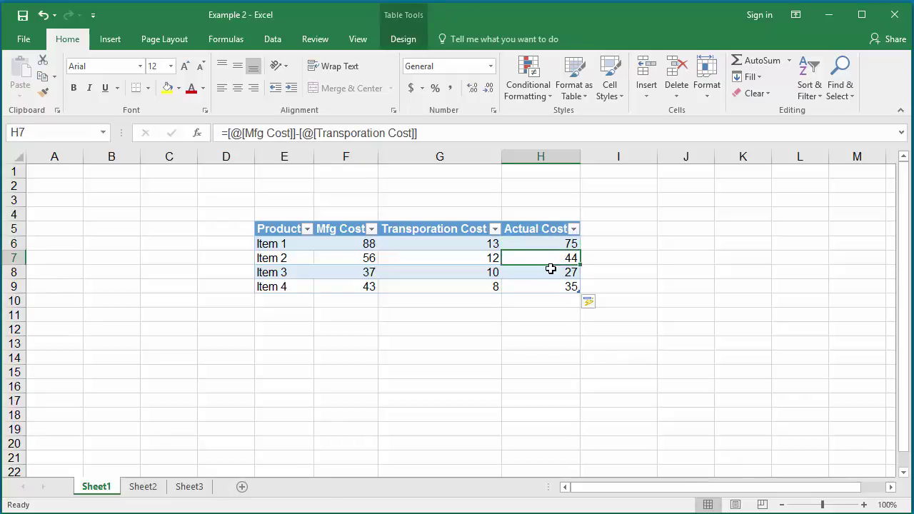
click(550, 269)
click(547, 287)
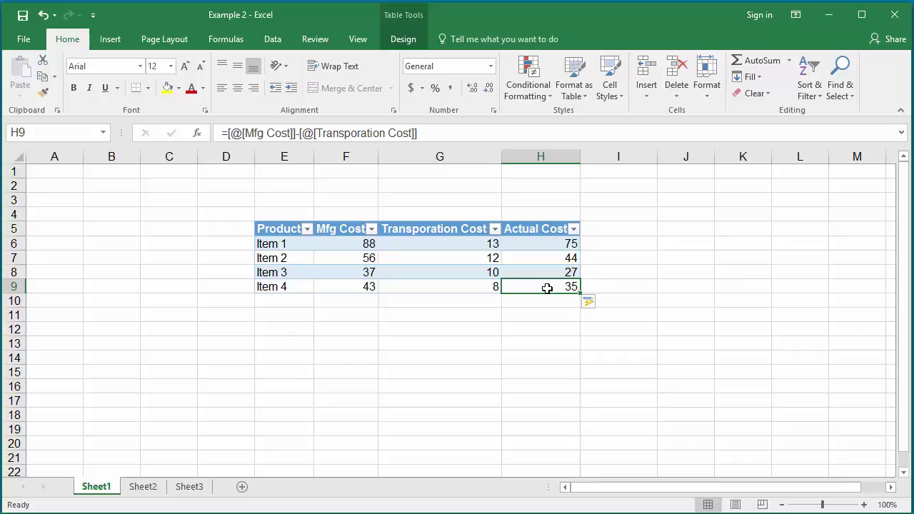
Enter prdcost in the Table Name box on the table's Design tab.
click(415, 246)
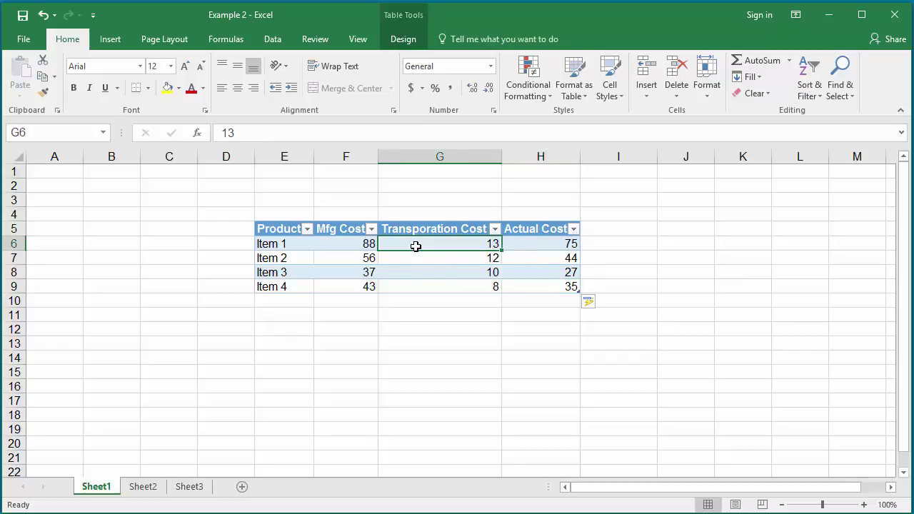
click(404, 35)
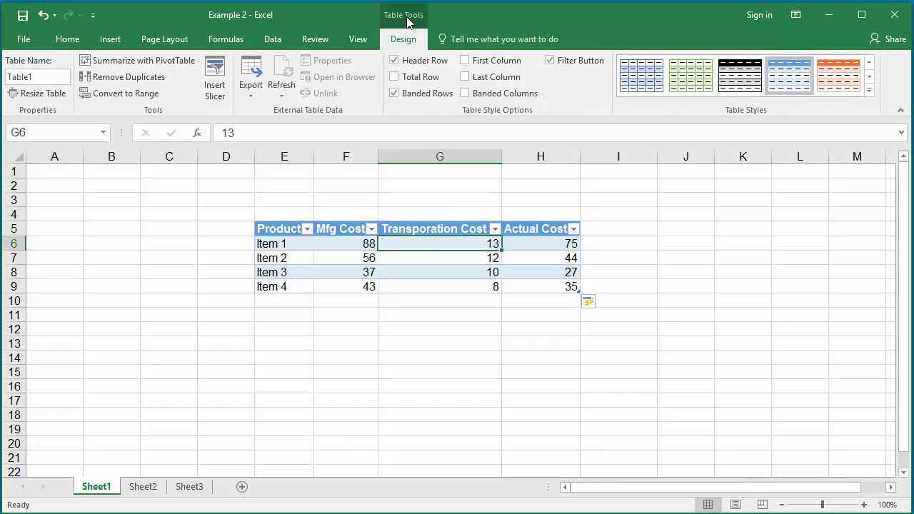
click(38, 76)
text(prd)
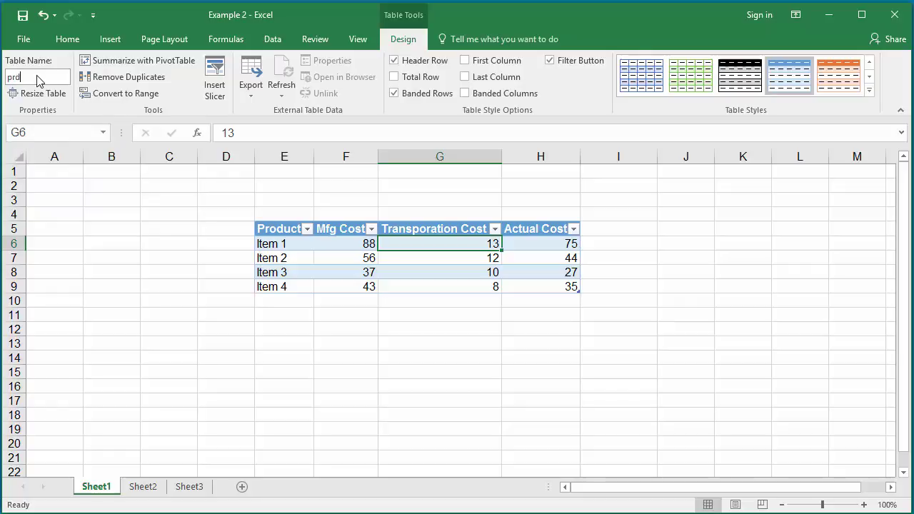
text(cost)
click(547, 231)
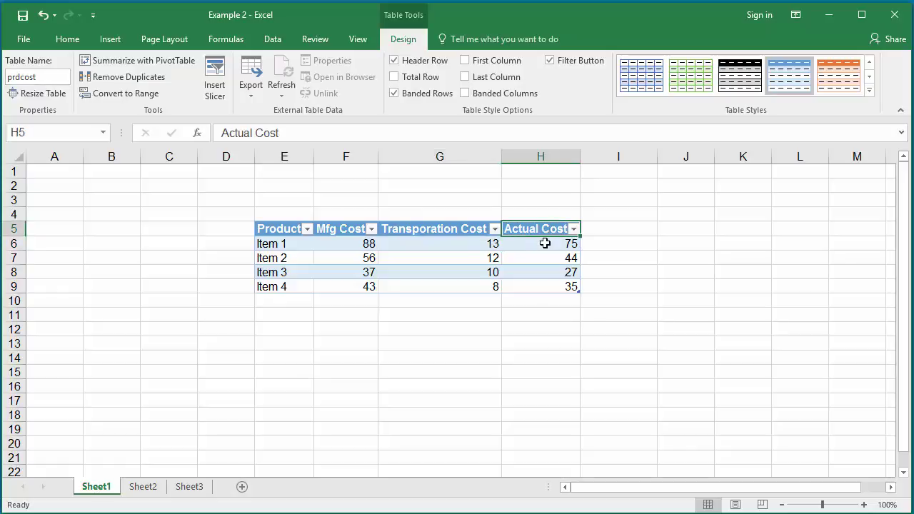
click(539, 316)
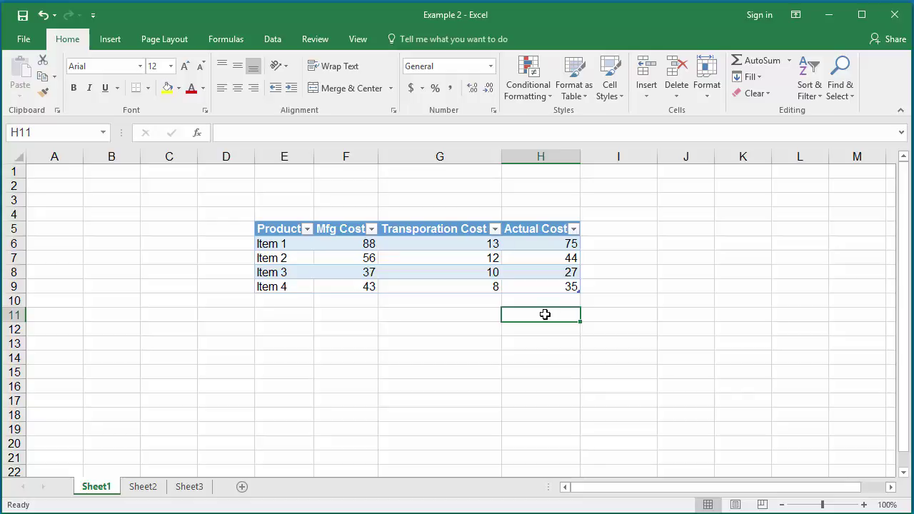
Enter =SUM(prdcost[Actual Cost]) in H11, picking Actual Cost from autocomplete, to get 181.
text(=)
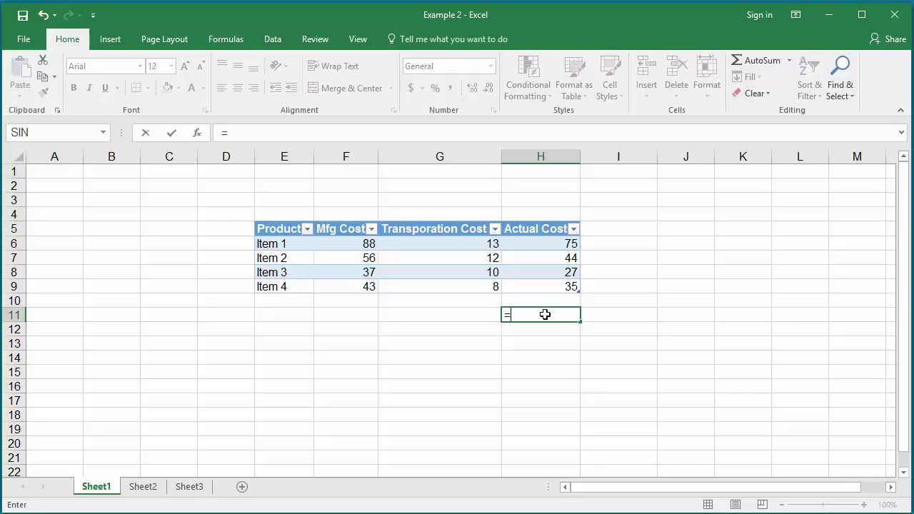
text(SUM)
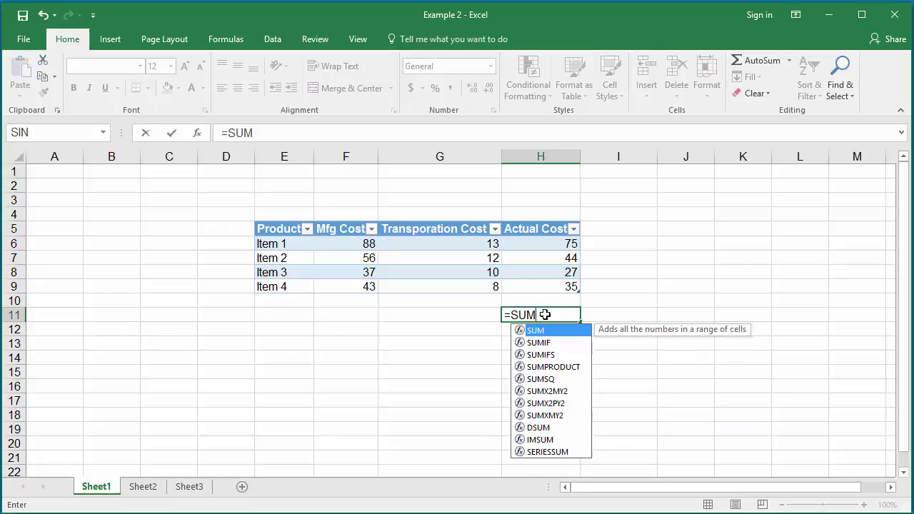
text(()
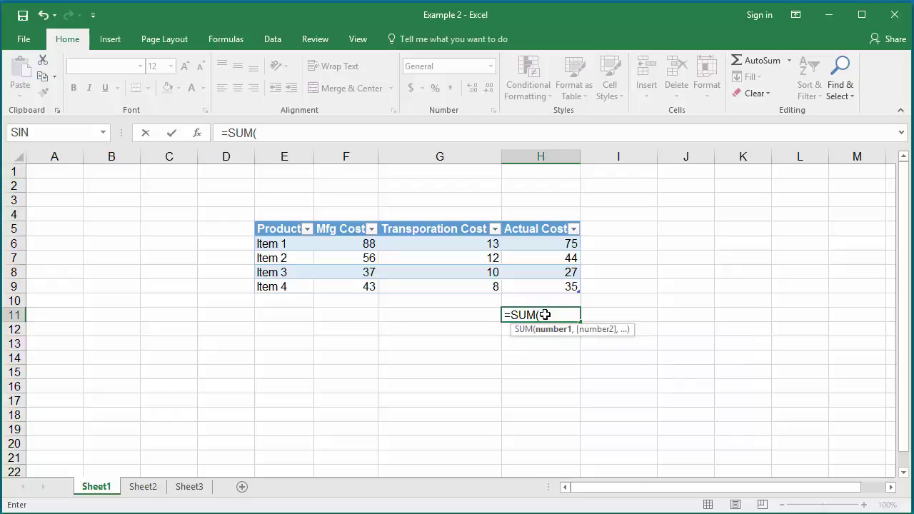
text(p)
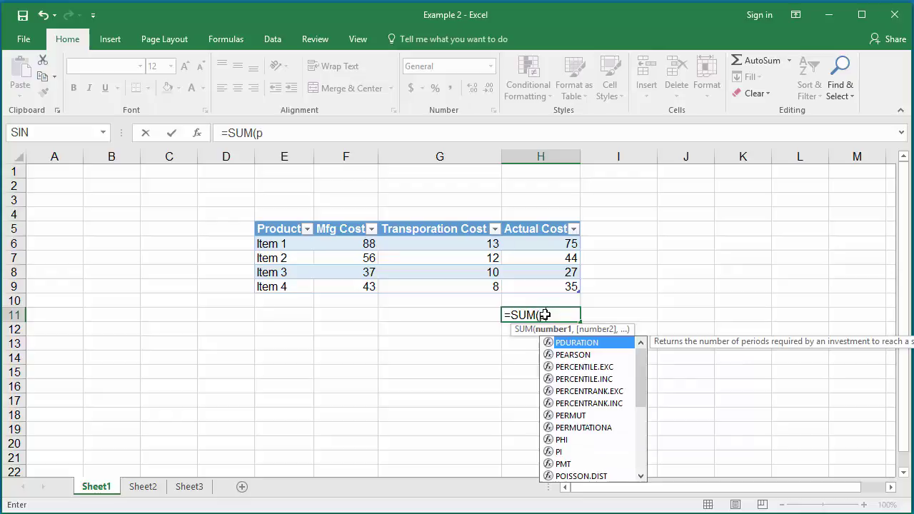
text(rdco)
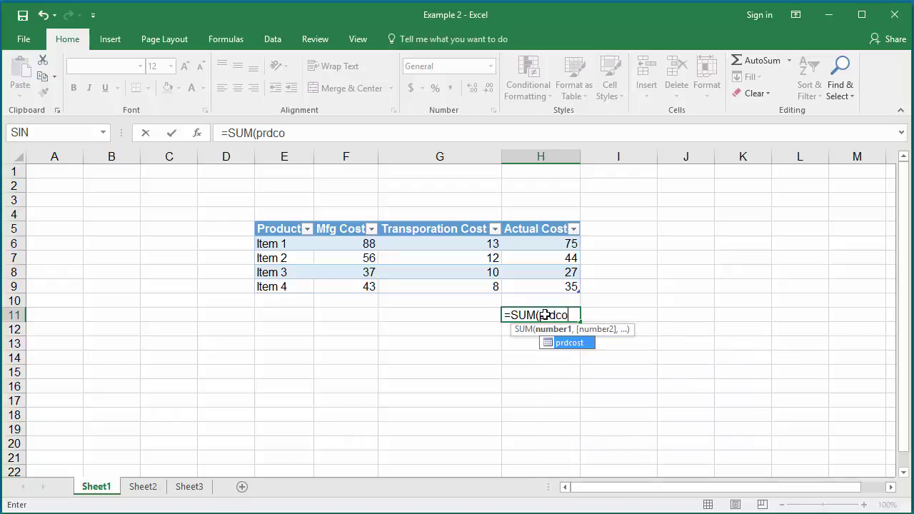
text(st)
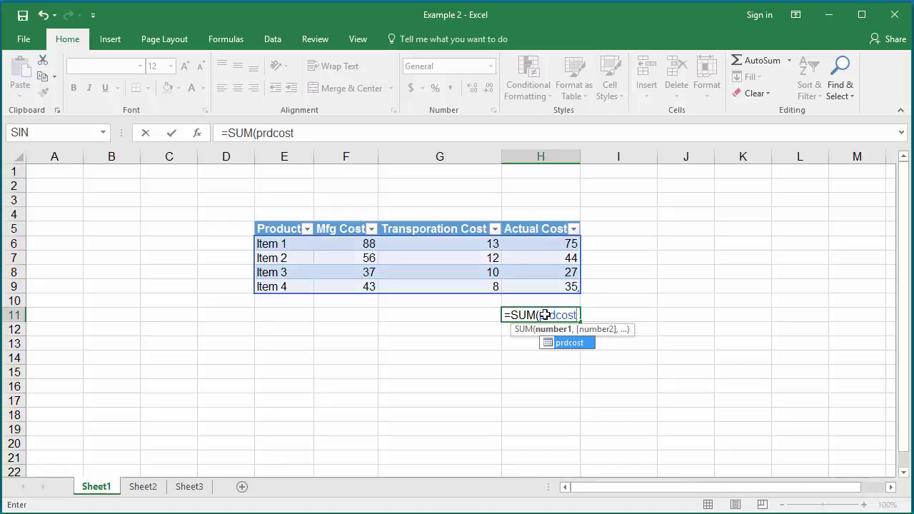
text([)
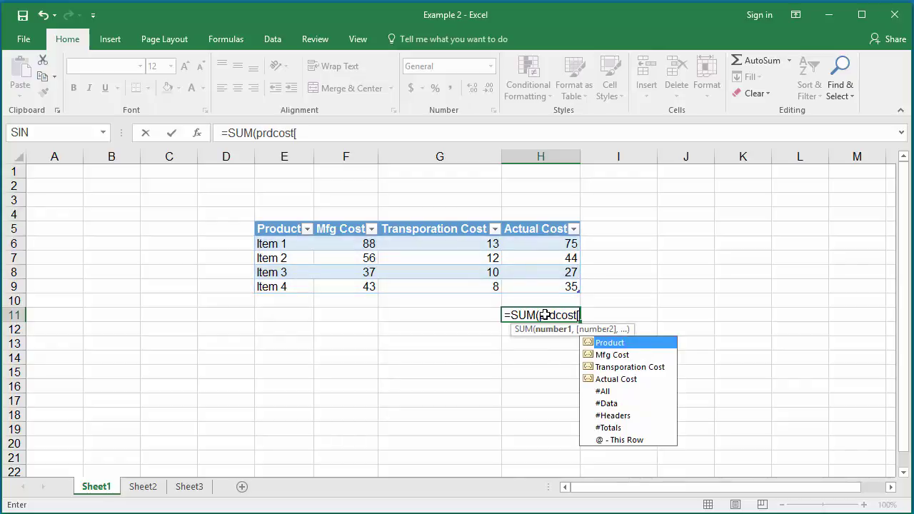
text(A)
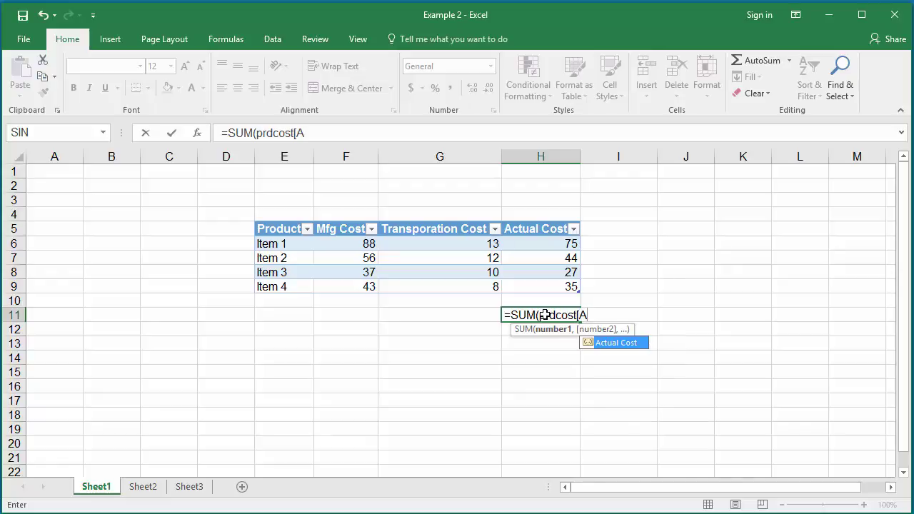
double_click(603, 345)
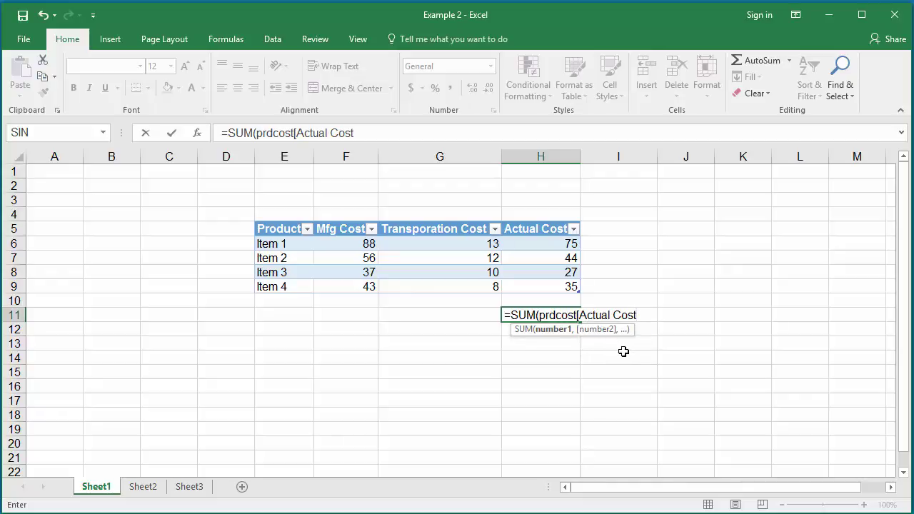
text(])
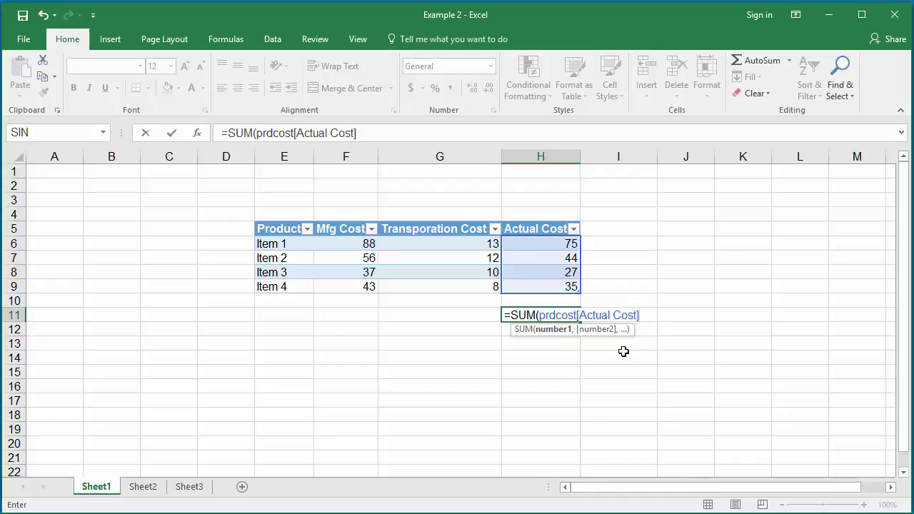
text())
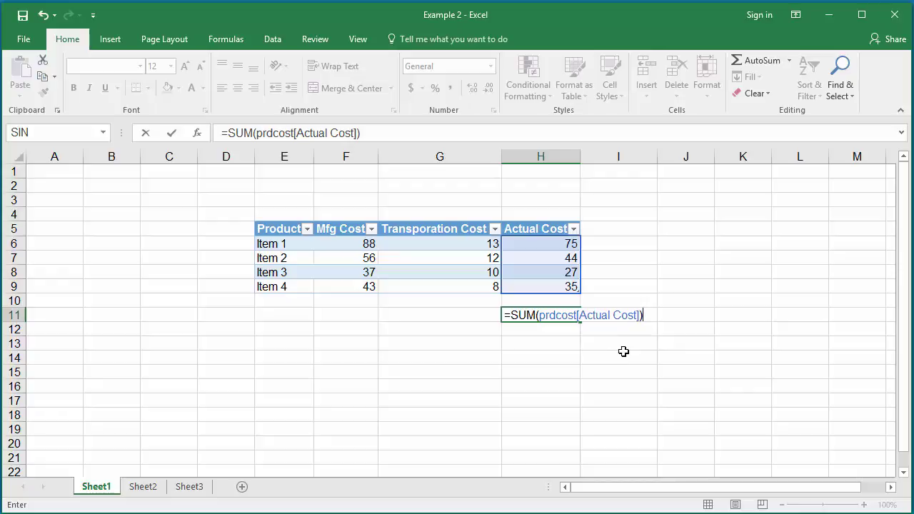
key(Return)
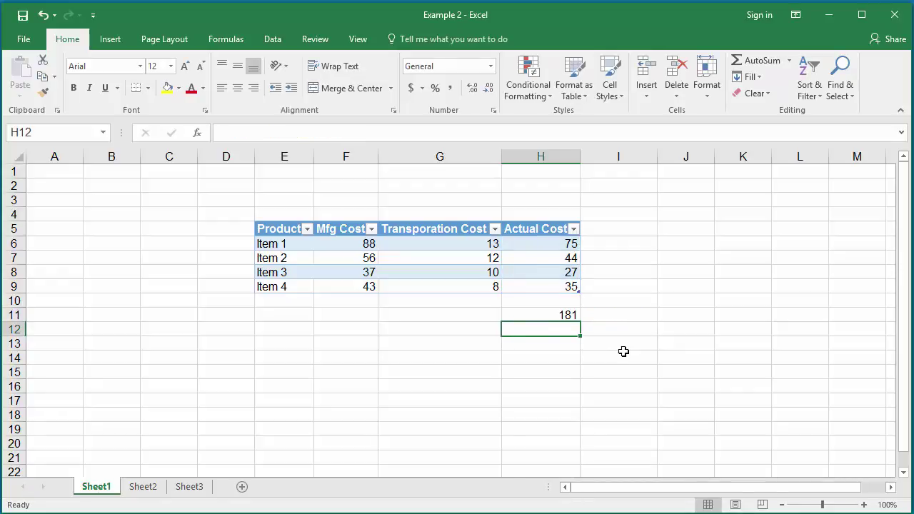
click(564, 318)
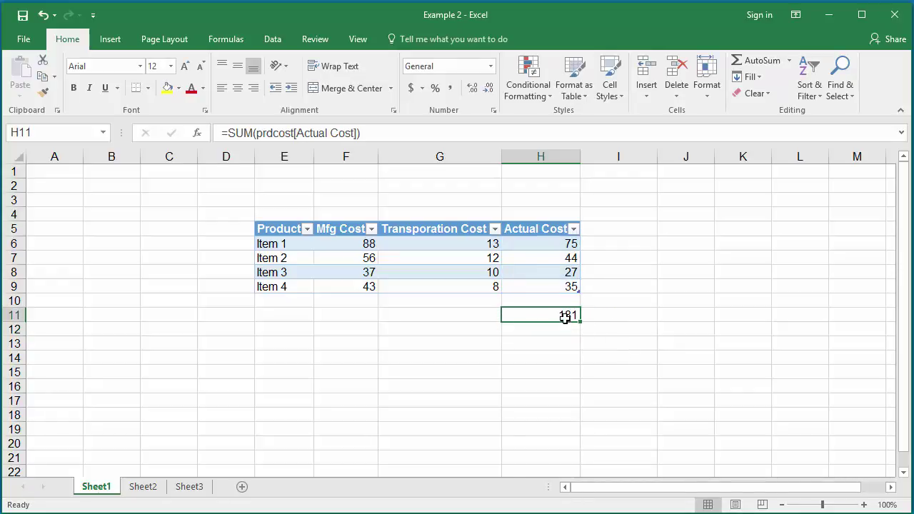